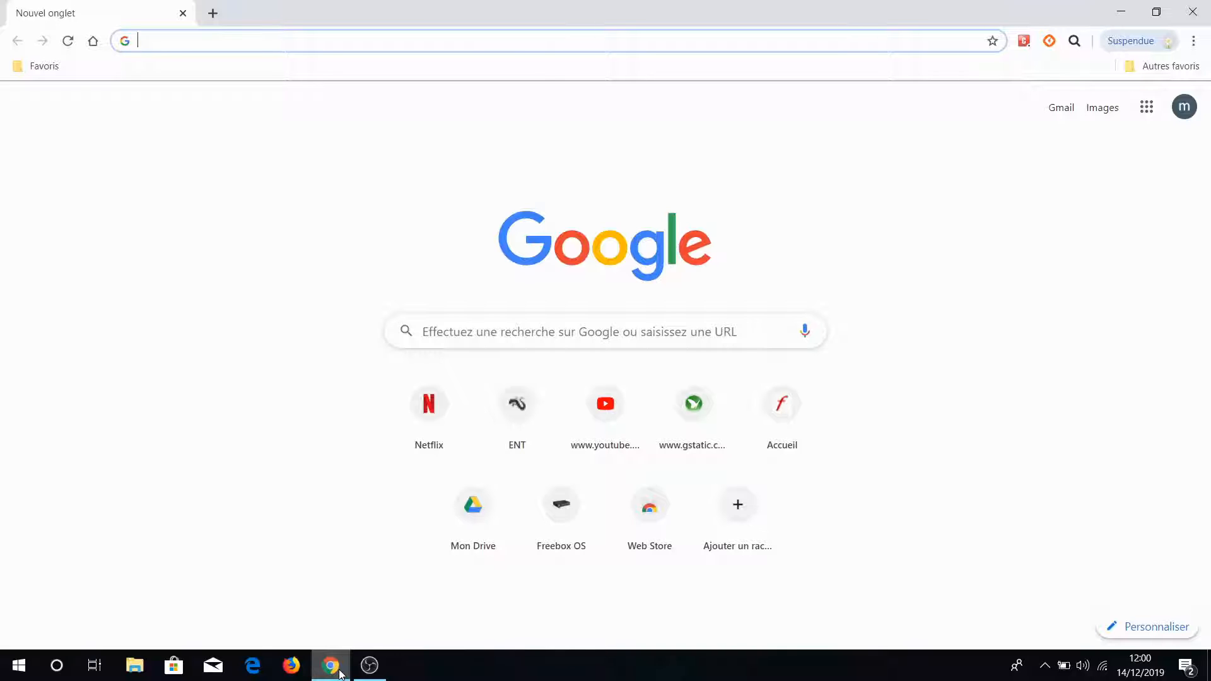
# Search Google for raspbian and open the Raspberry Pi download page at the available Raspbian Buster images.
pyautogui.write('raspbian')
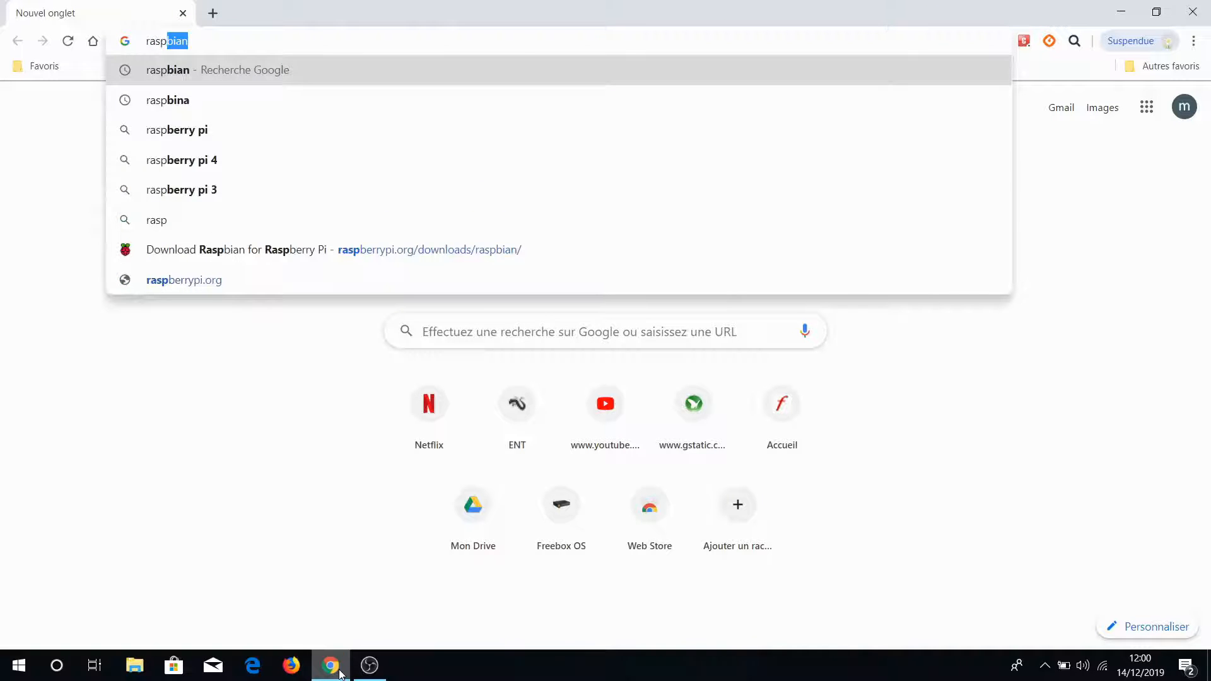
pyautogui.press('Return')
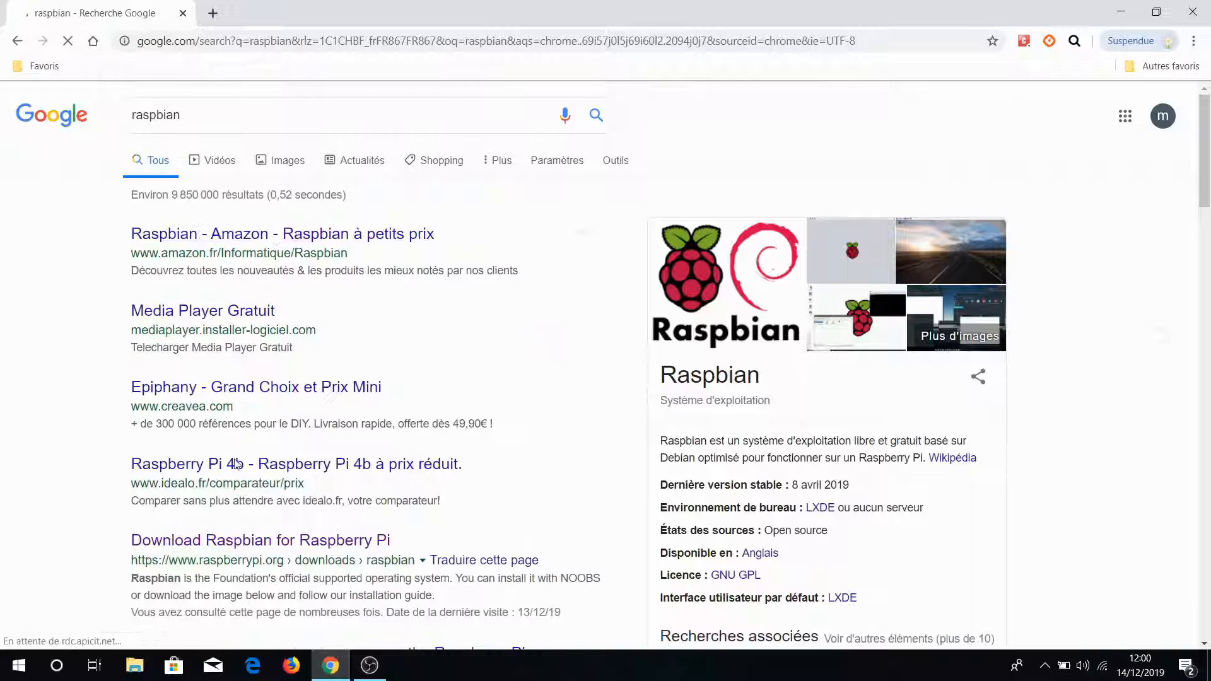
pyautogui.click(227, 547)
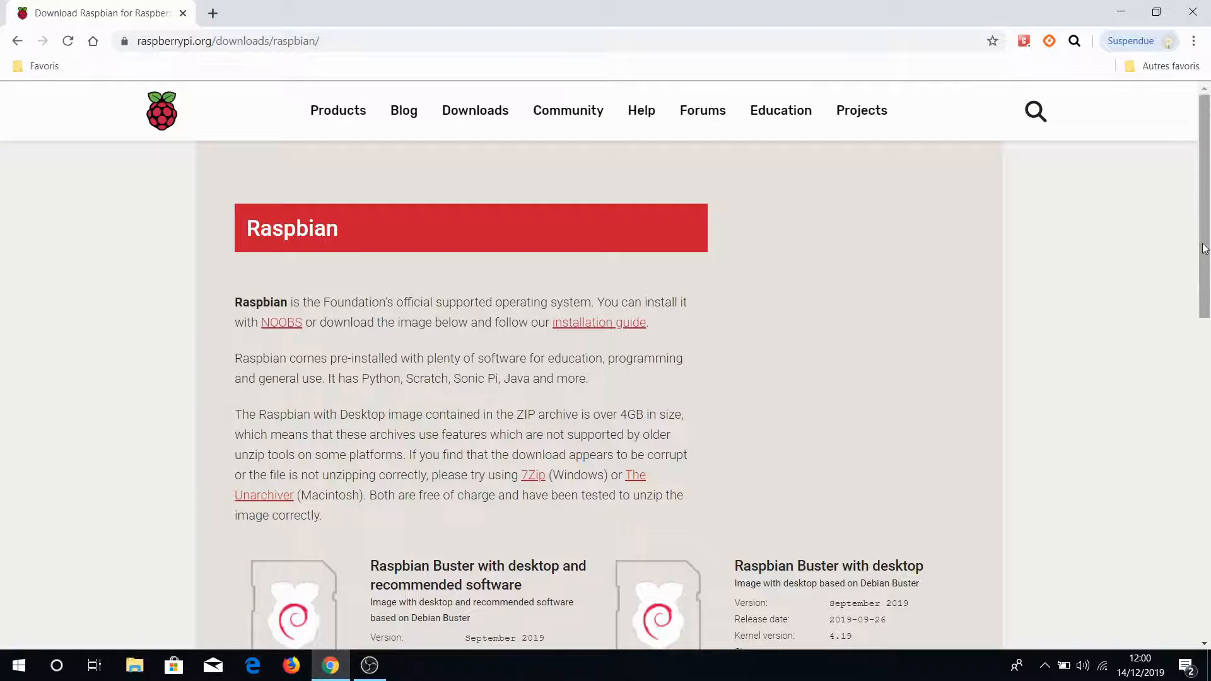
pyautogui.moveTo(1206, 248); pyautogui.dragTo(1209, 414)
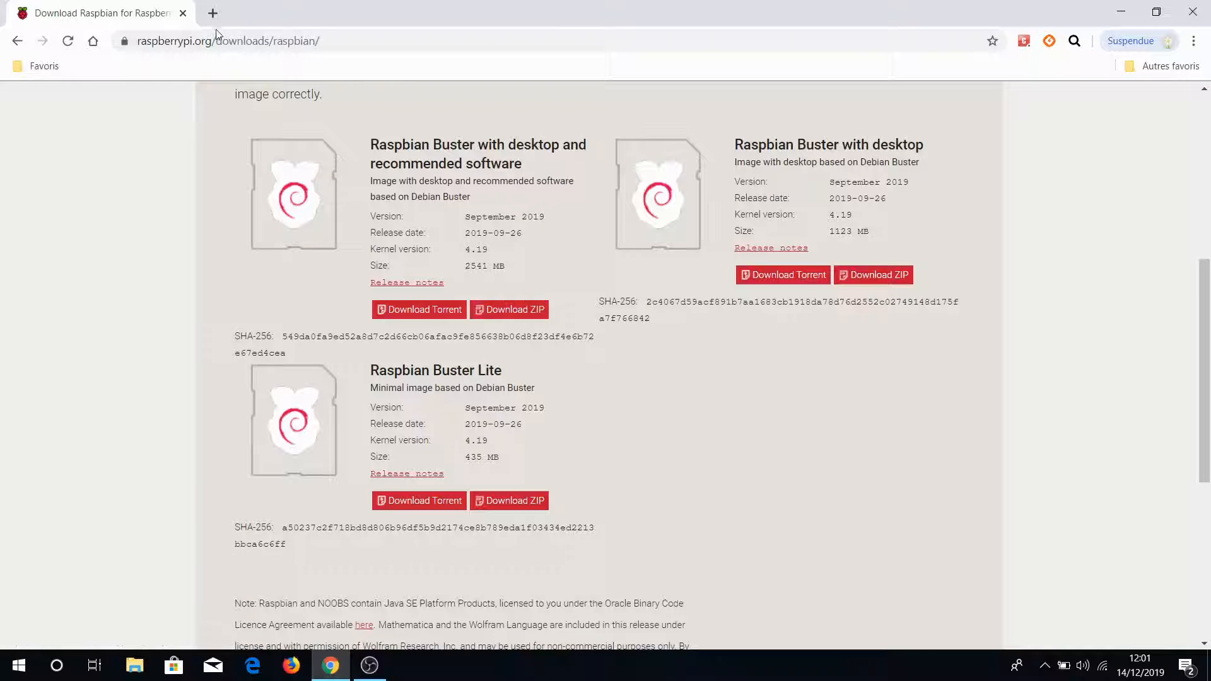
# Search the web for etcher in a new browser tab.
pyautogui.click(212, 14)
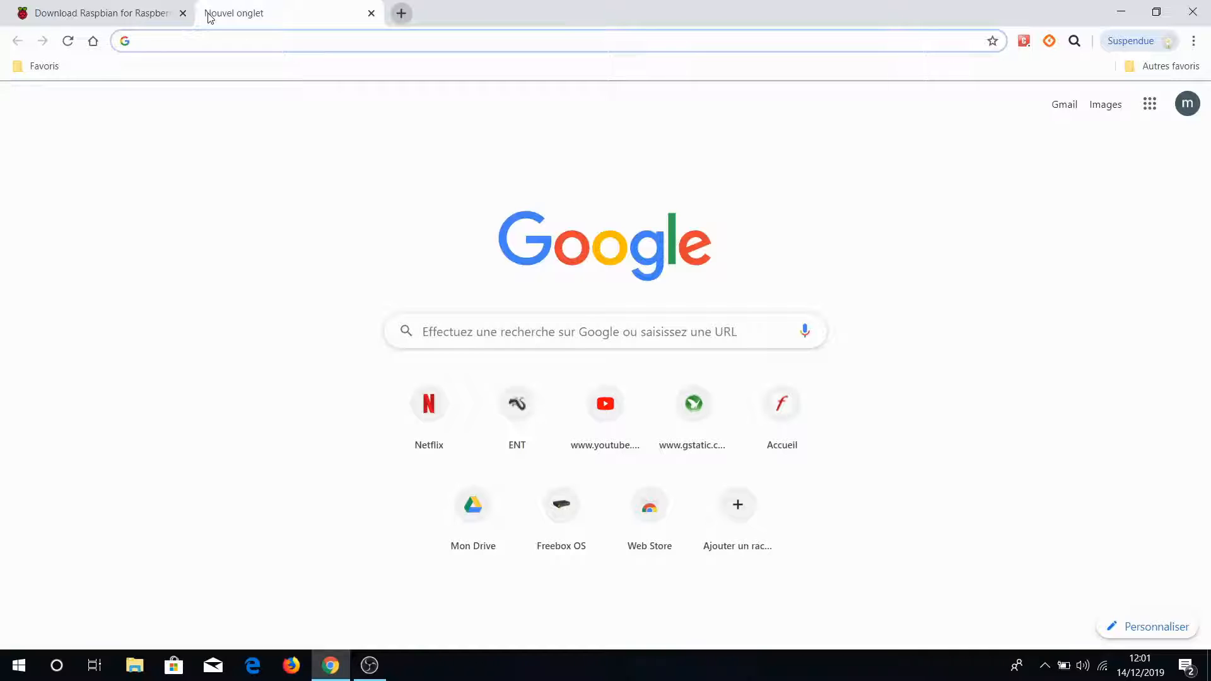
pyautogui.write('etcher')
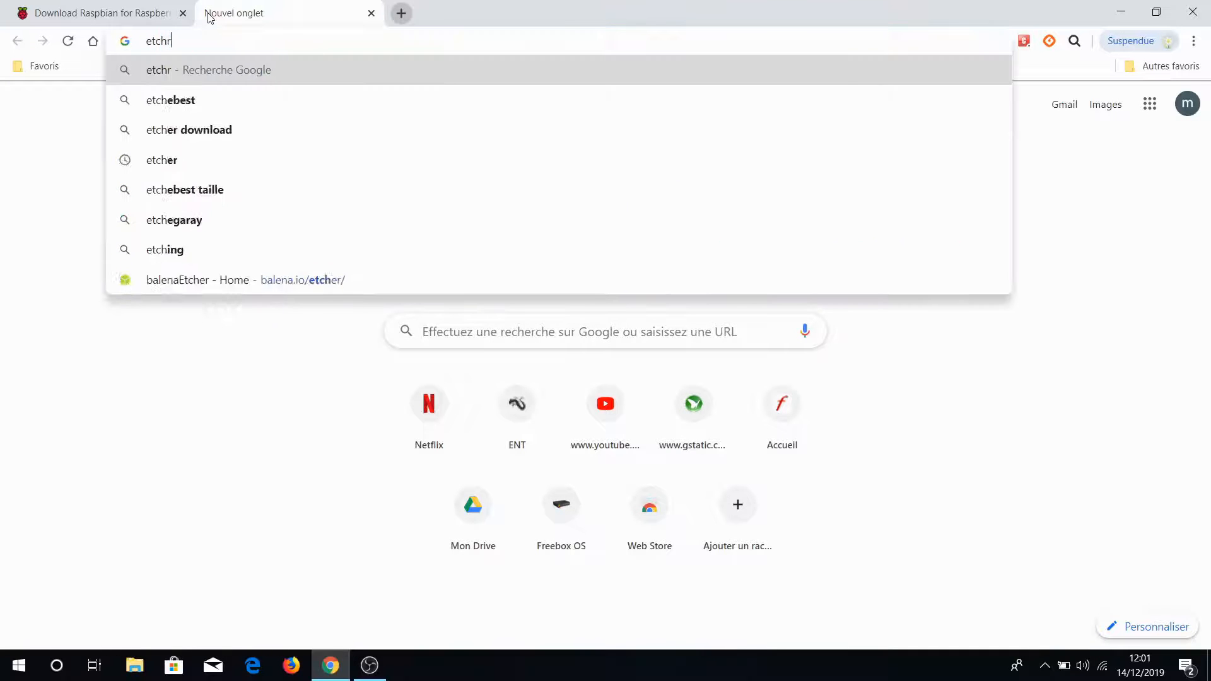
pyautogui.press('BackSpace')
pyautogui.press('Return')
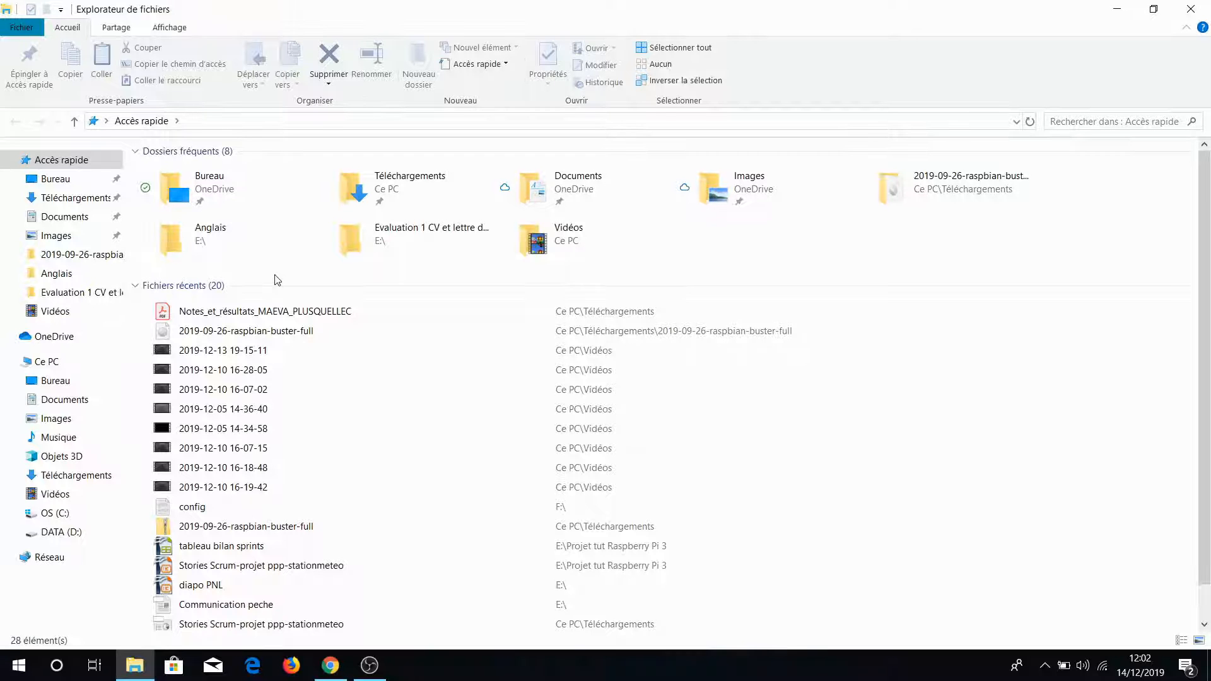
# Run the balenaEtcher-Setup-1.5.64 installer from the Téléchargements folder and accept its licence terms.
pyautogui.click(66, 203)
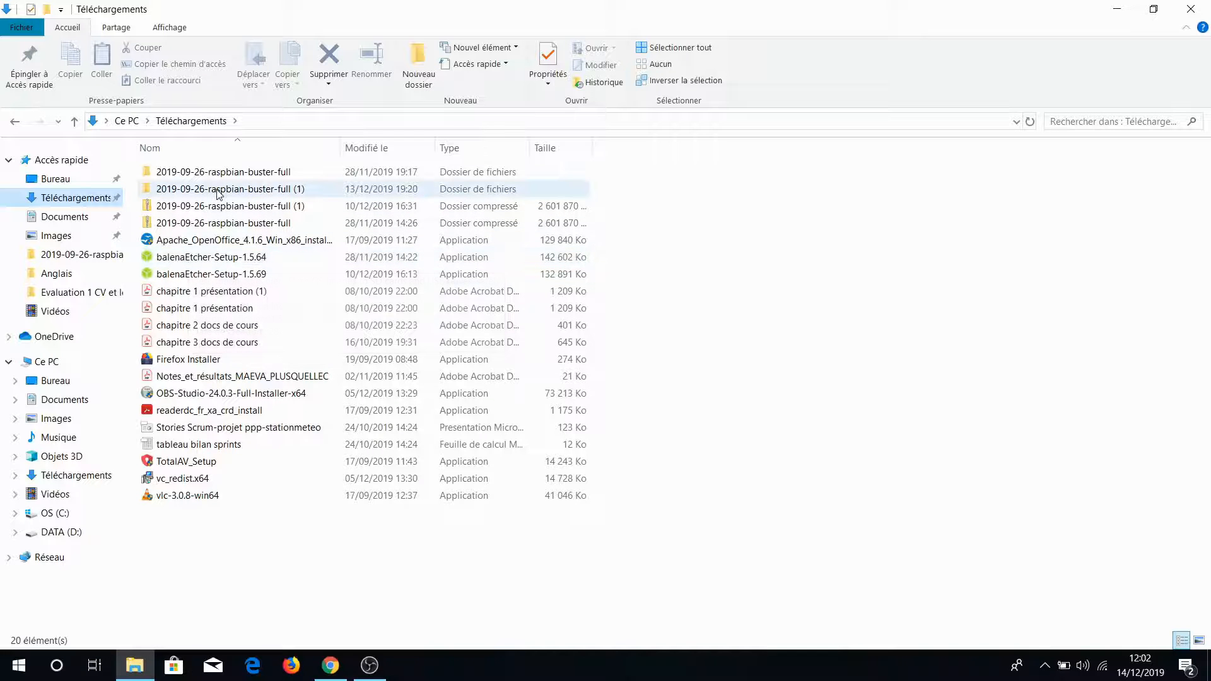
pyautogui.doubleClick(213, 258)
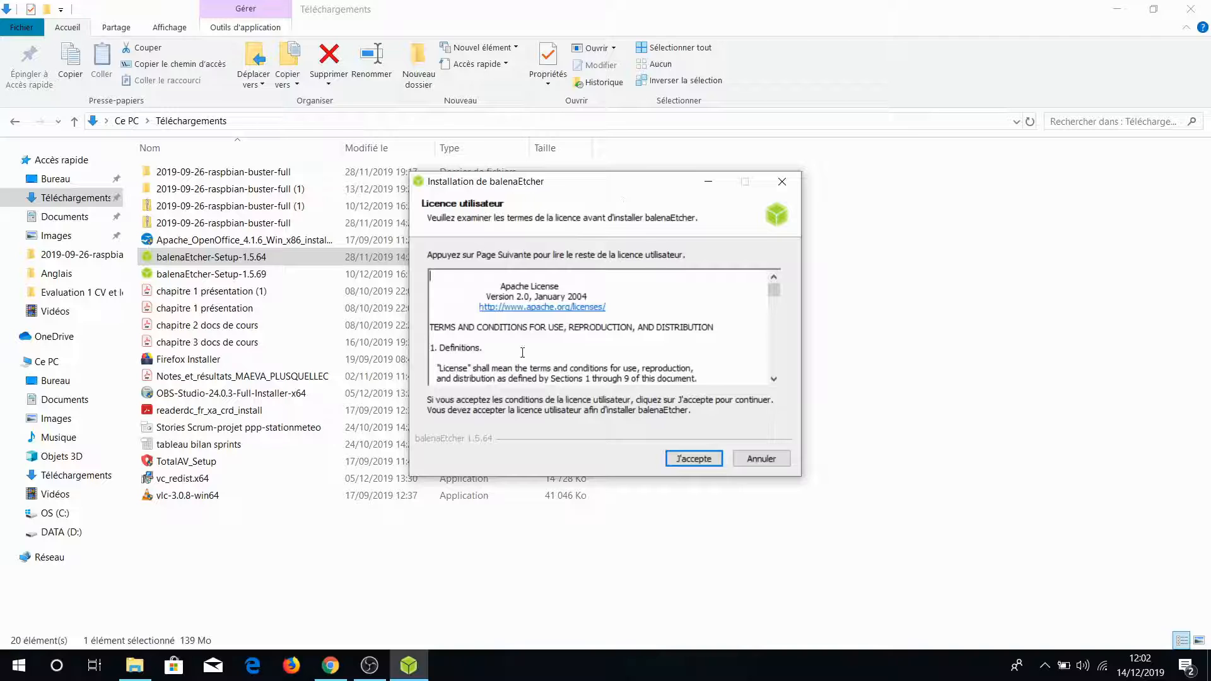
pyautogui.click(687, 461)
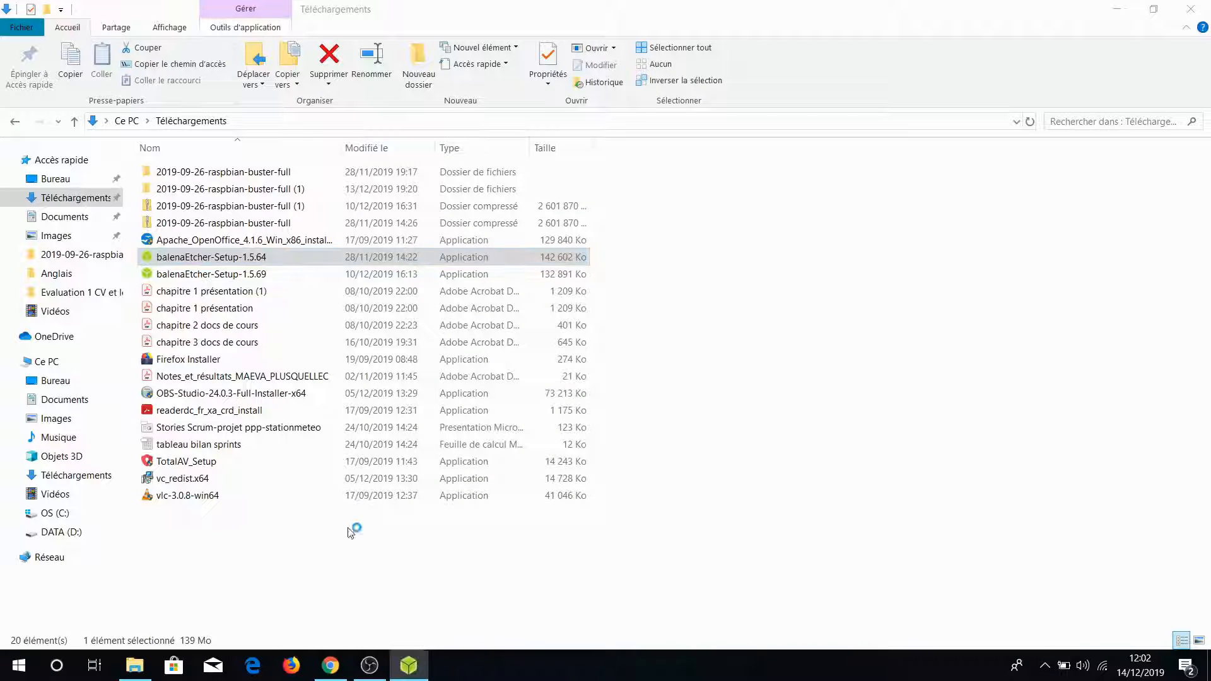
pyautogui.rightClick(264, 209)
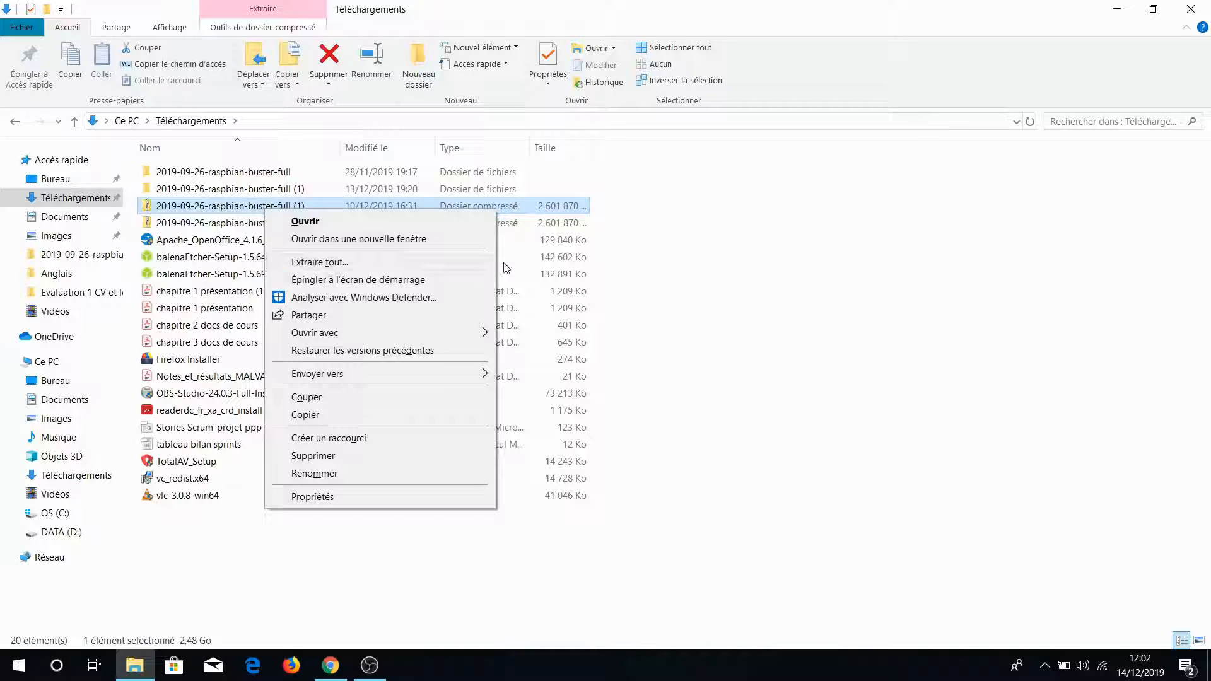
pyautogui.click(794, 253)
pyautogui.click(793, 253)
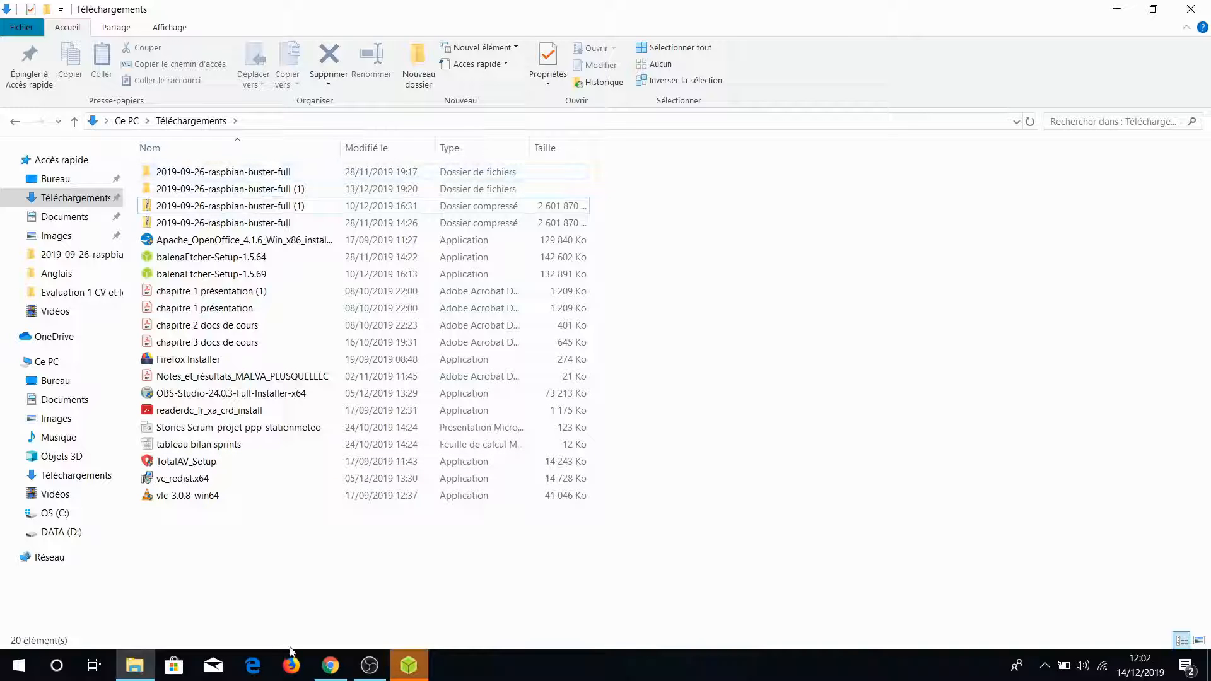
# Minimize the File Explorer and OBS windows so that only Etcher stays open on the desktop.
pyautogui.click(1108, 6)
pyautogui.click(1108, 6)
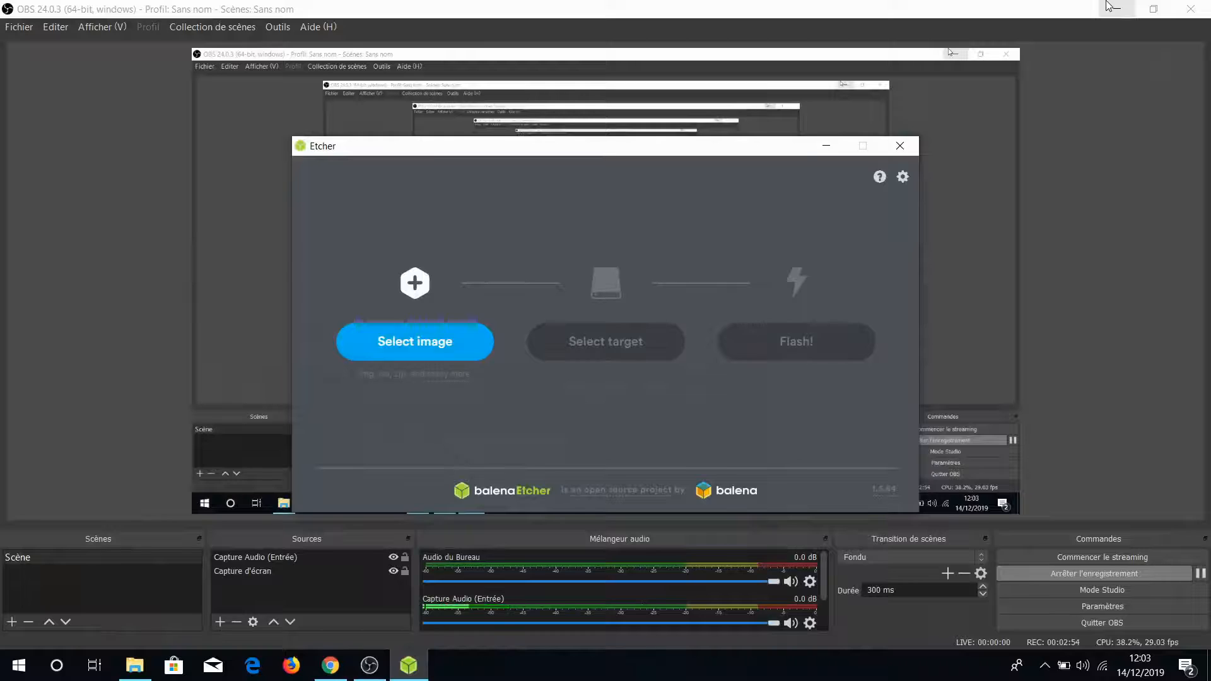
pyautogui.click(1108, 6)
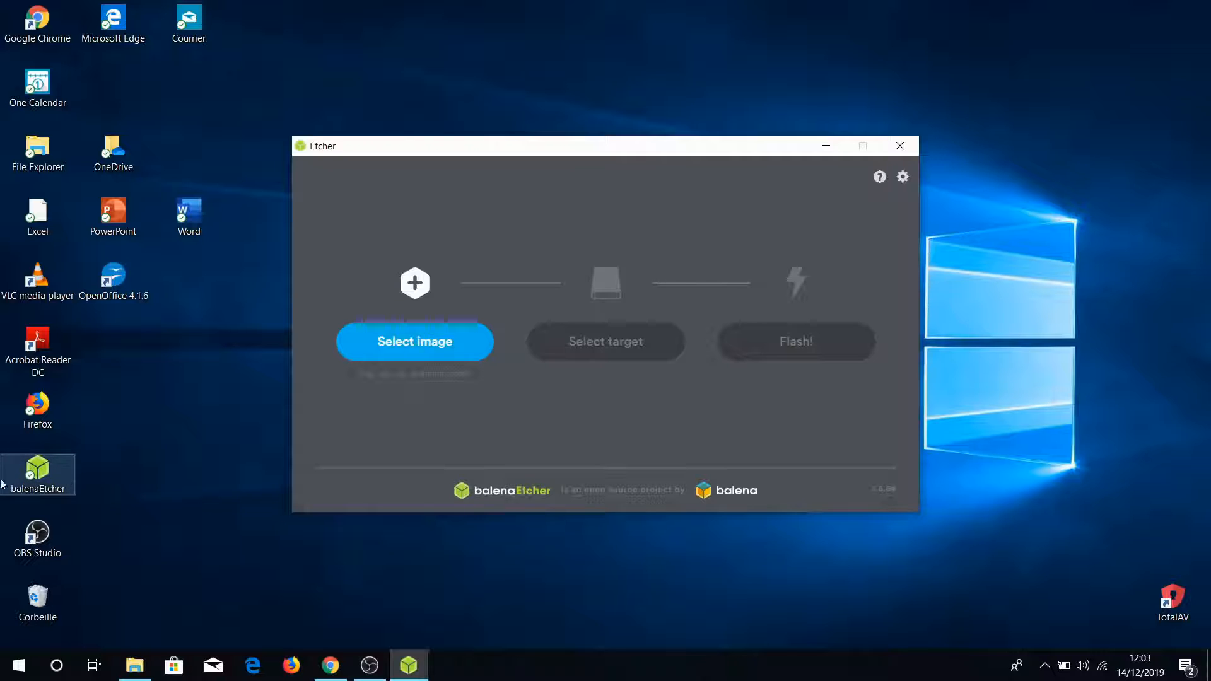
# Choose the 2019-09-26-raspbian-buster-full image and the 7.75 GB USB DISK 2.0 target in Etcher, and close it without flashing.
pyautogui.click(413, 343)
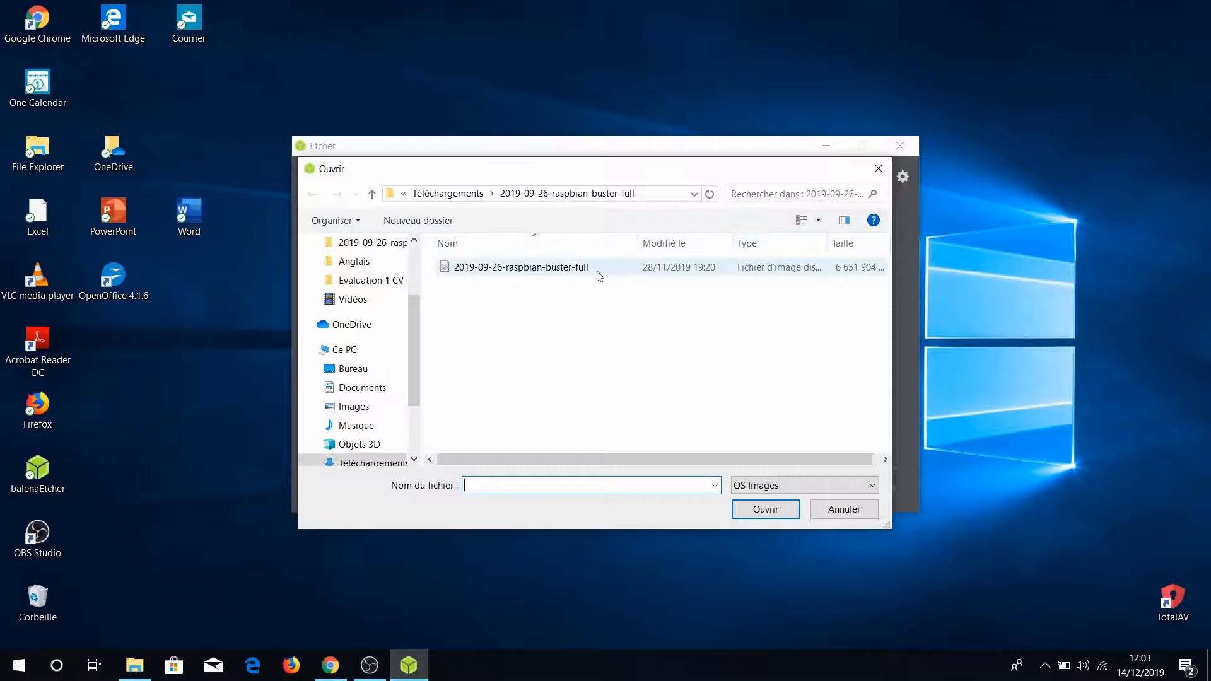
pyautogui.click(536, 270)
pyautogui.click(780, 505)
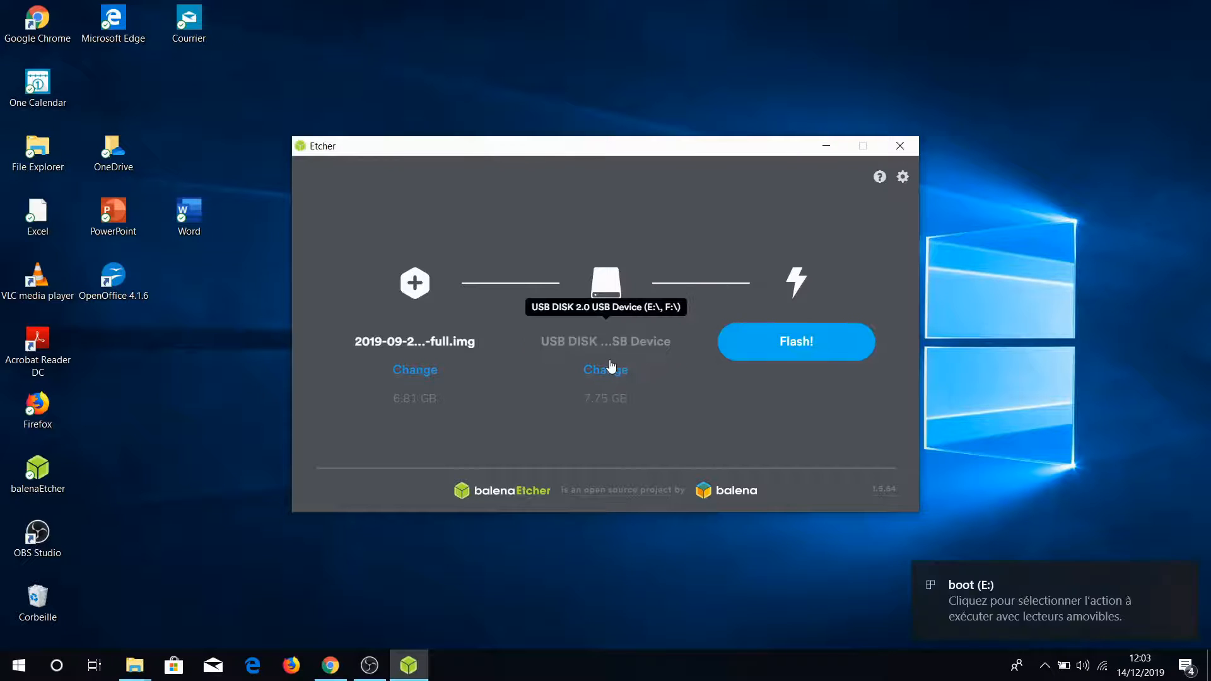
pyautogui.click(606, 372)
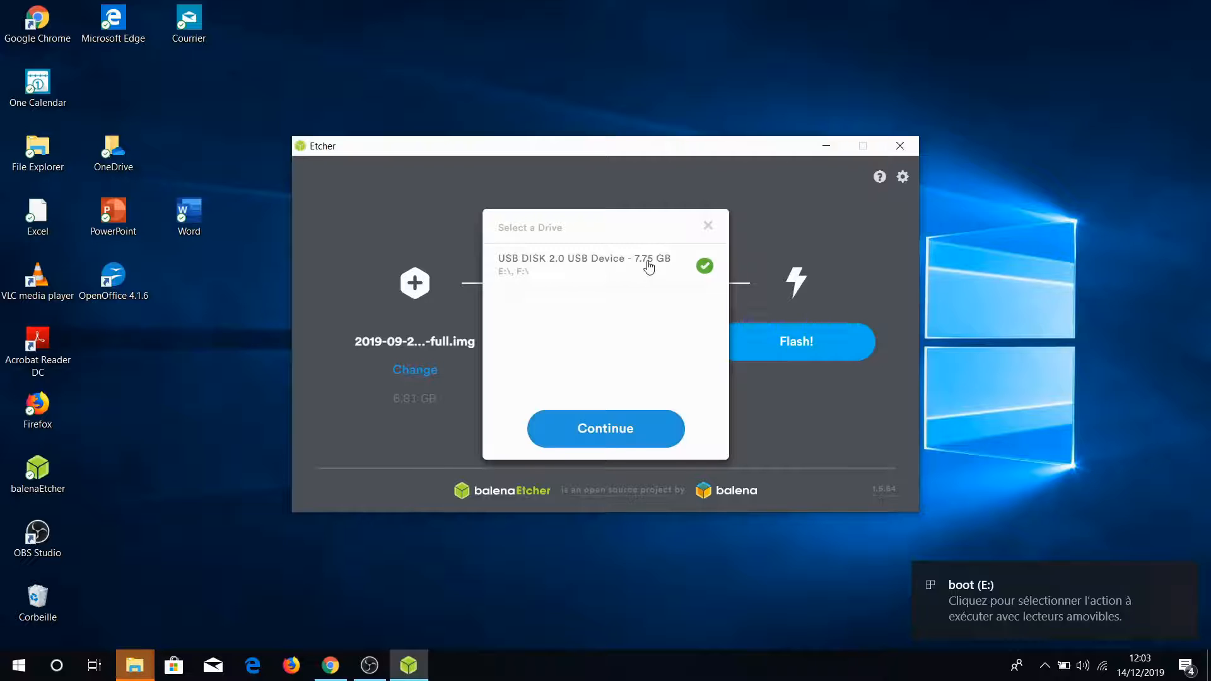
pyautogui.click(606, 429)
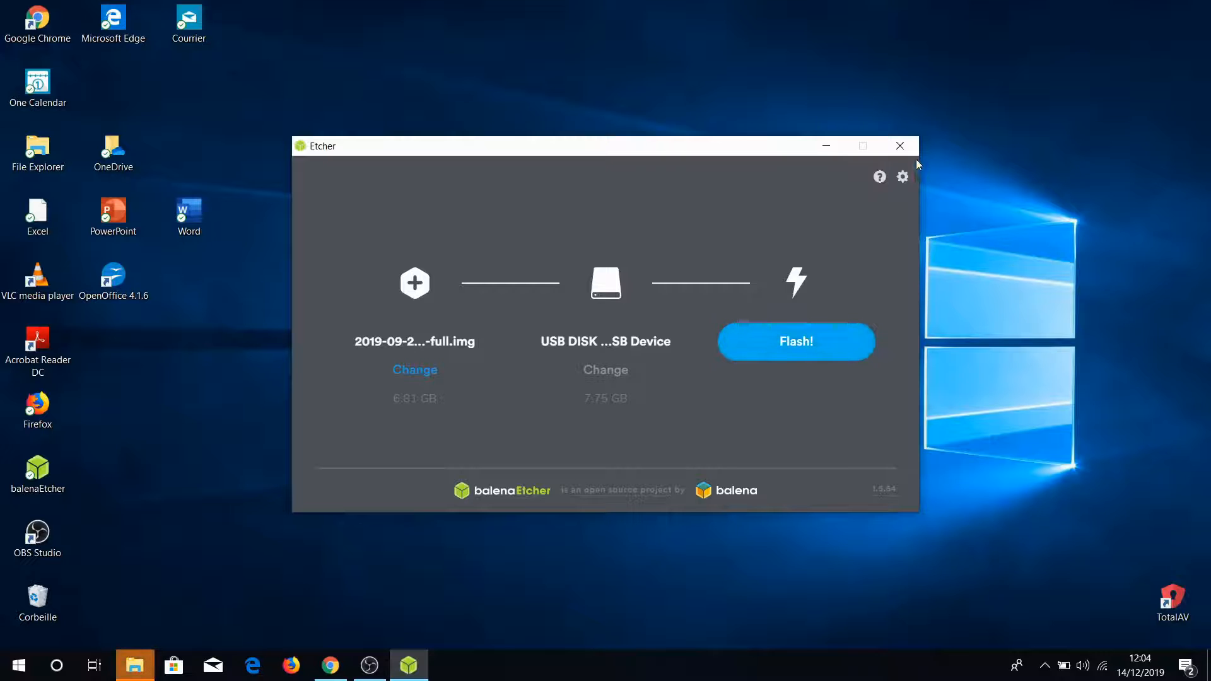
pyautogui.click(900, 145)
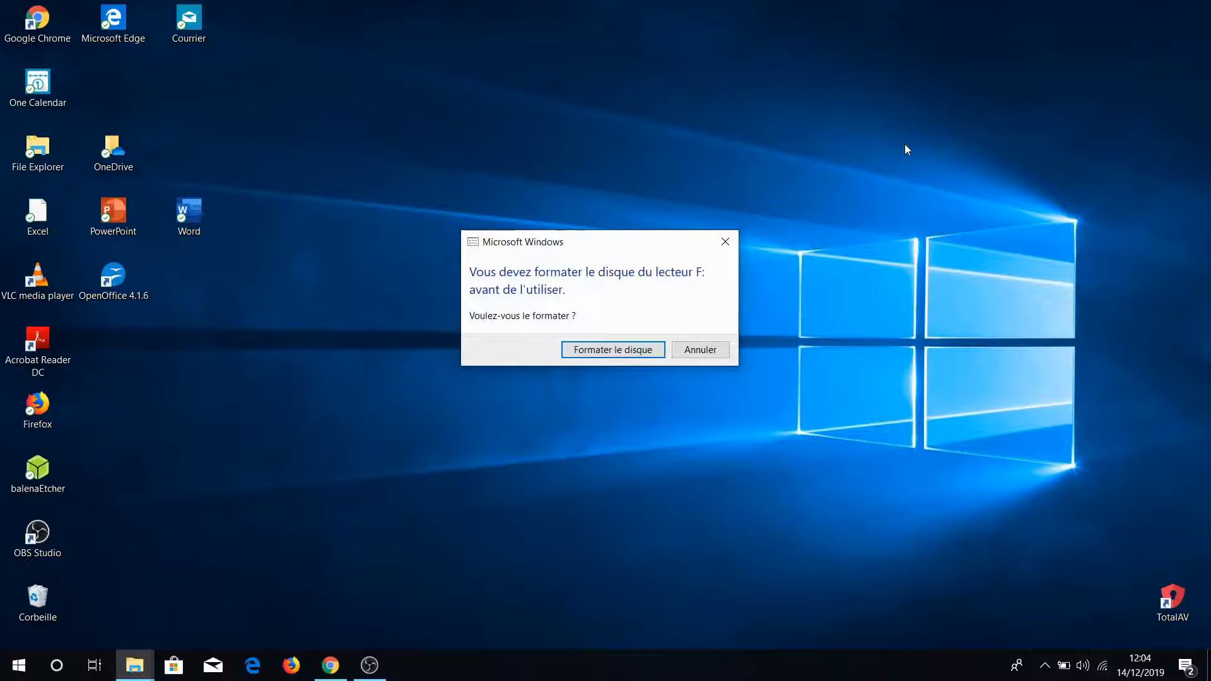
# Decline formatting the removable drives and dismiss the boot (F:) notification.
pyautogui.click(697, 348)
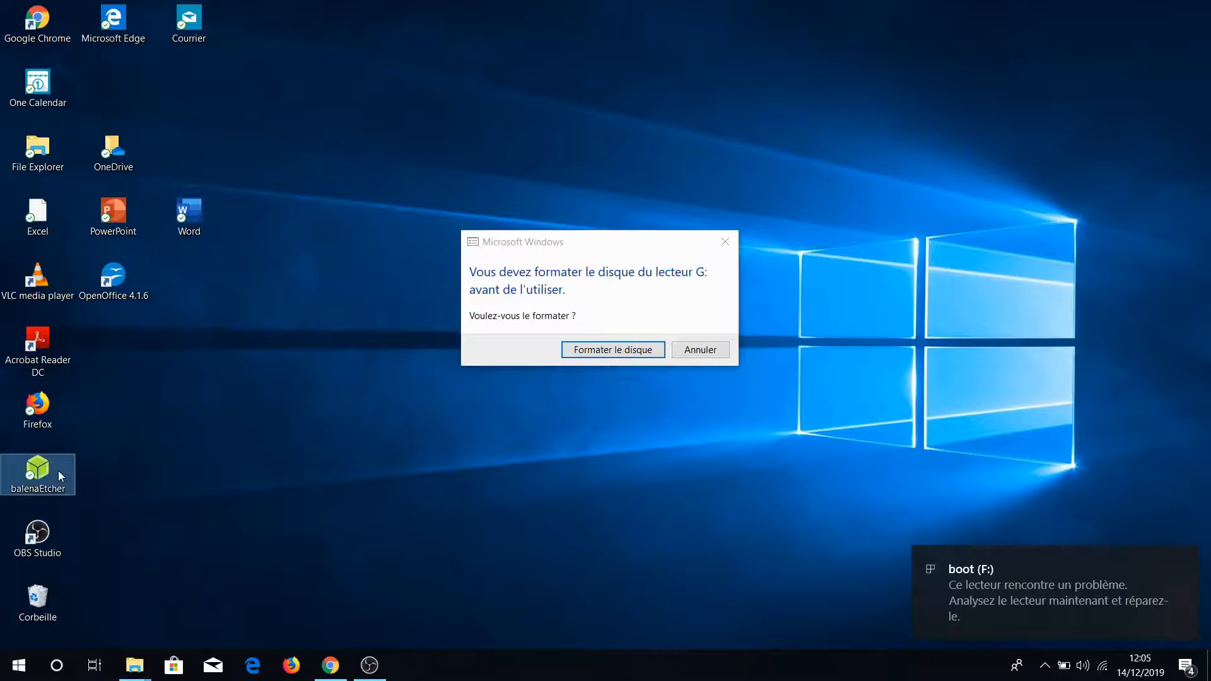
pyautogui.click(689, 354)
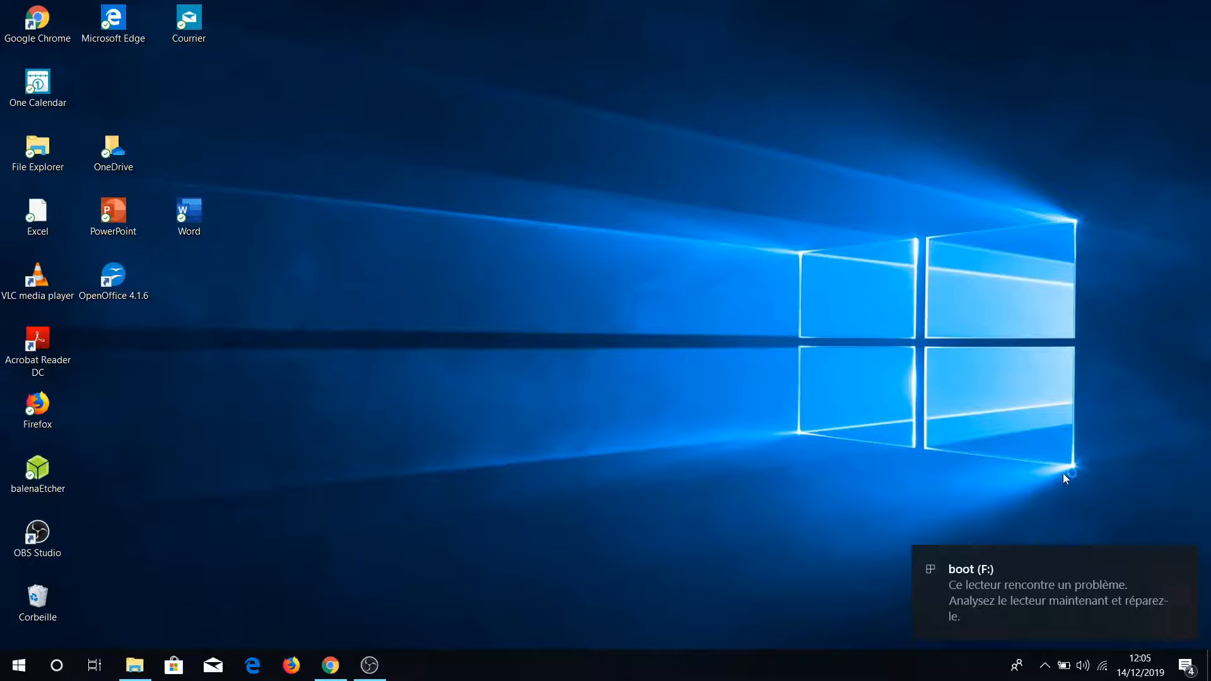
pyautogui.click(1185, 560)
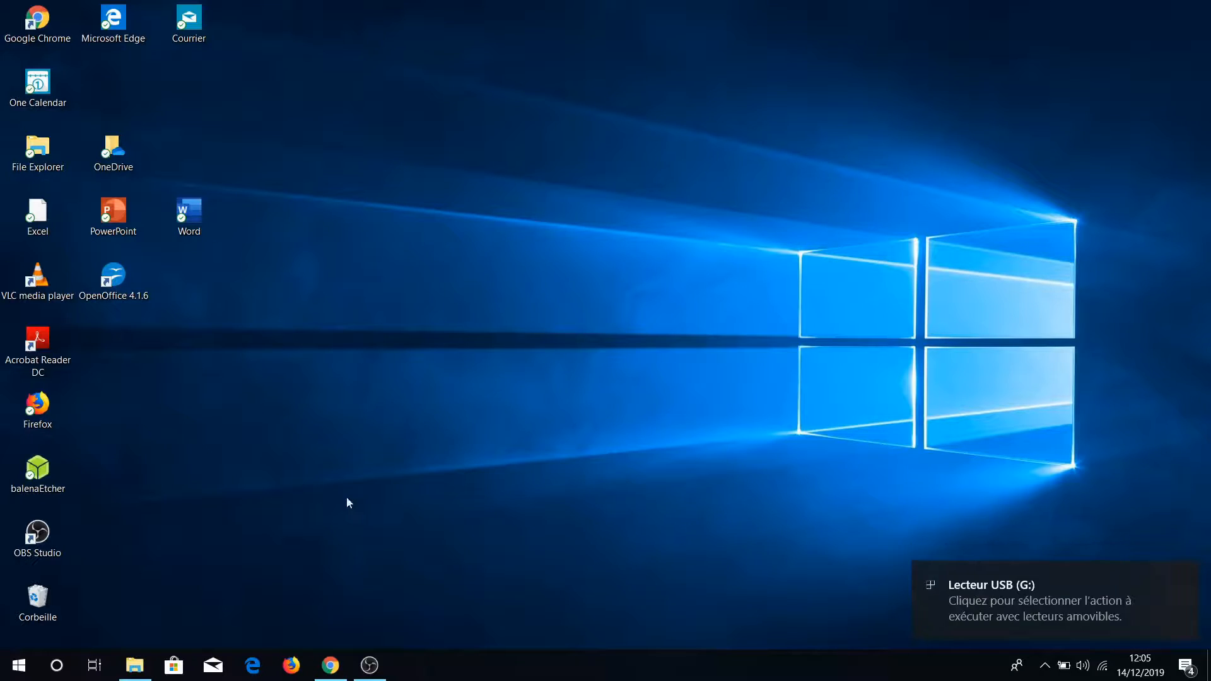
# Reopen balenaEtcher, choose the 2019-09-26-raspbian-buster-full image and the 8 GB Generic STORAGE DEVICE target, and close it without flashing.
pyautogui.doubleClick(60, 479)
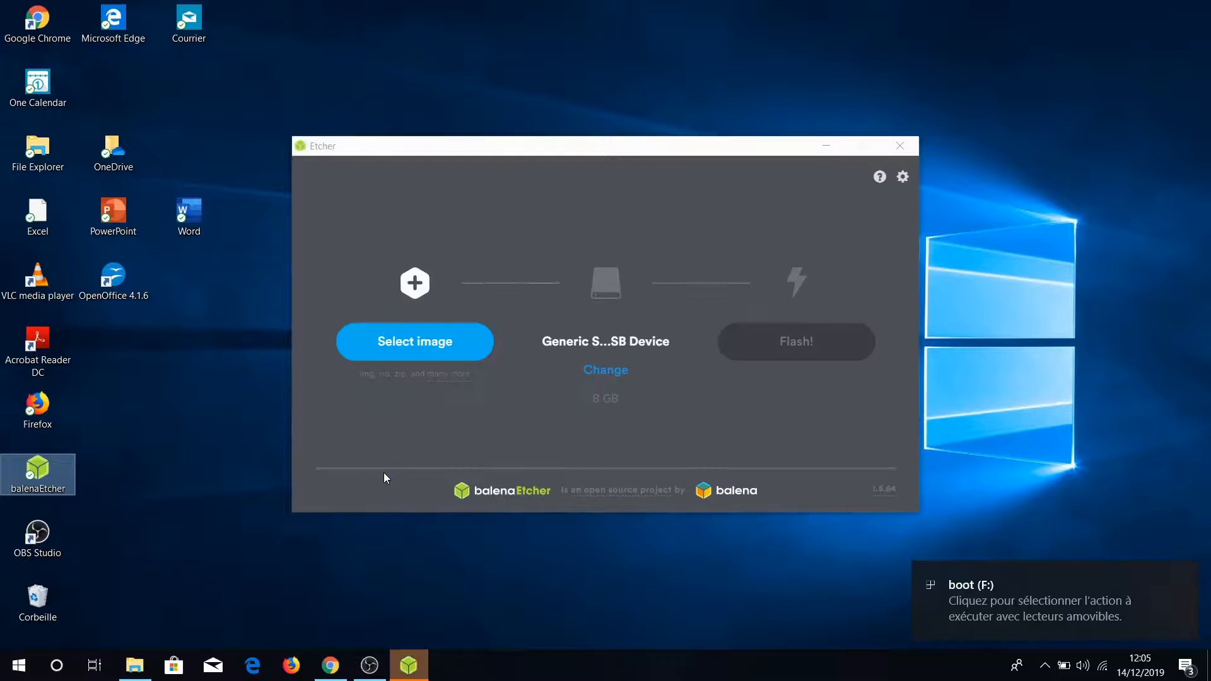
pyautogui.click(431, 339)
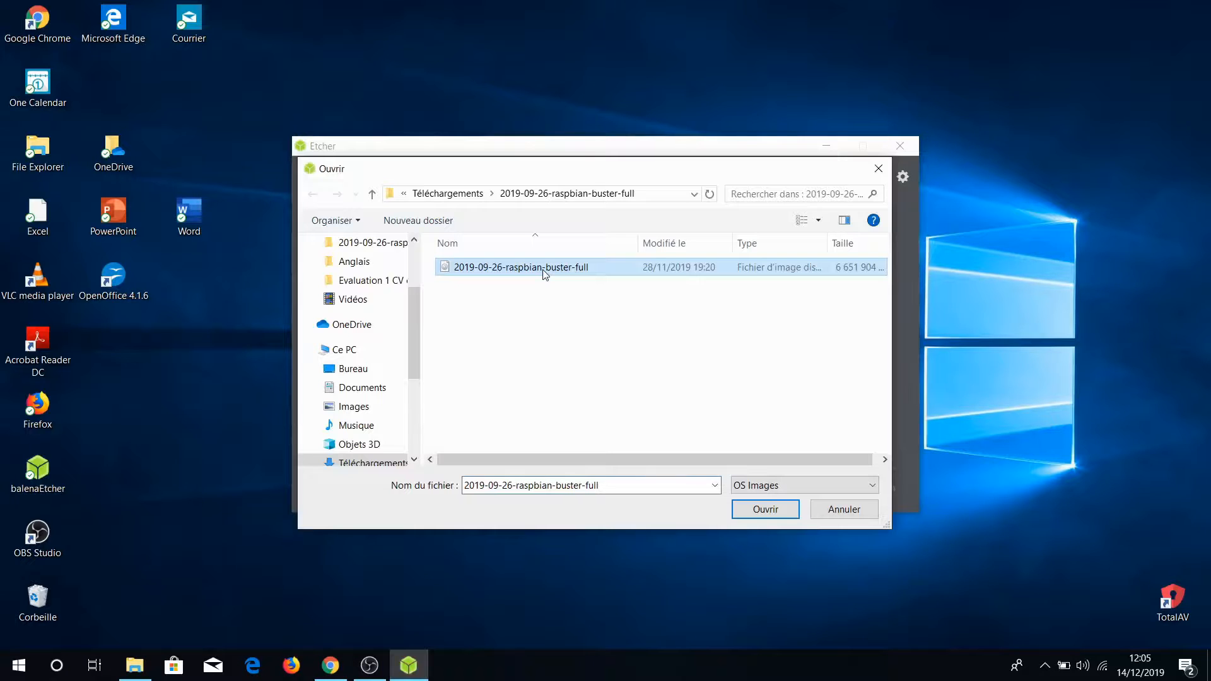
pyautogui.doubleClick(545, 273)
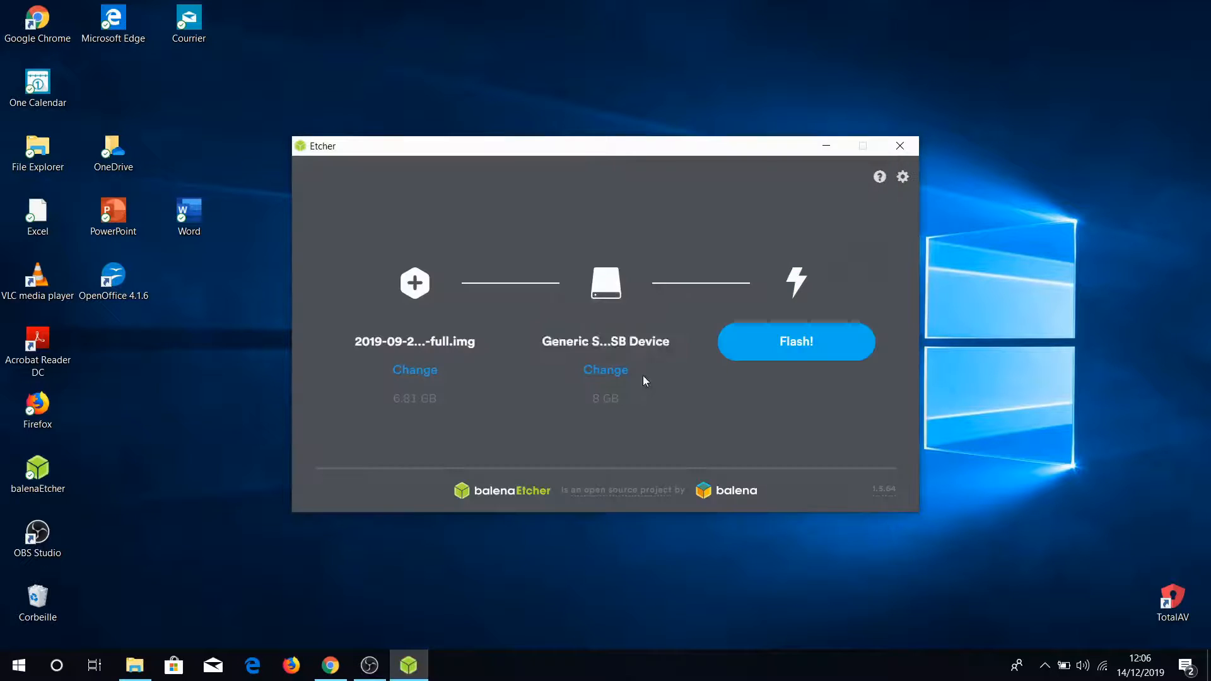
pyautogui.click(611, 376)
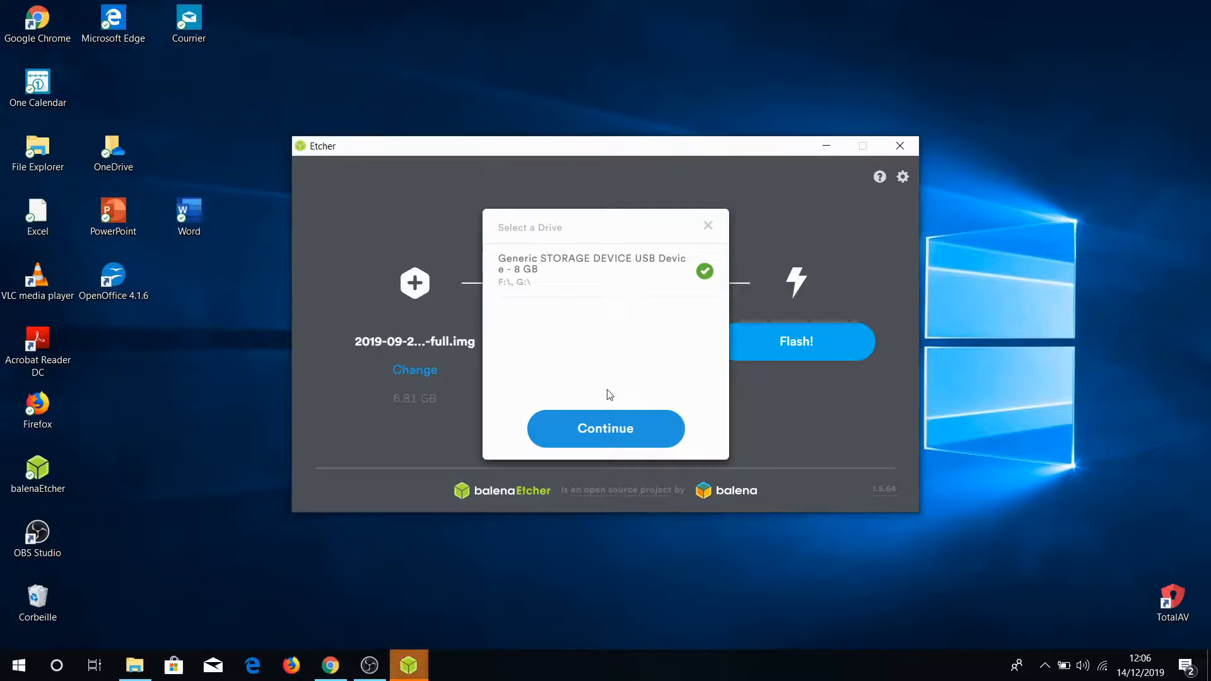
pyautogui.click(606, 436)
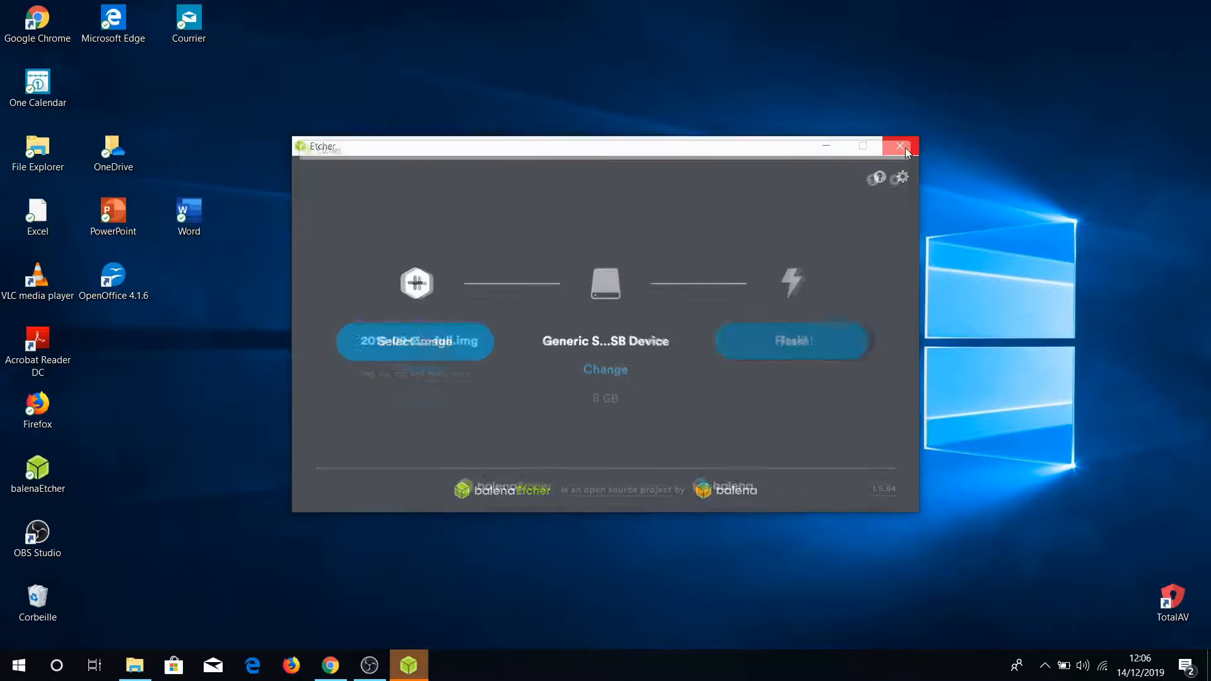
pyautogui.click(907, 151)
# Open the config text file from the boot (F:) drive in a maximized Notepad window.
pyautogui.click(134, 666)
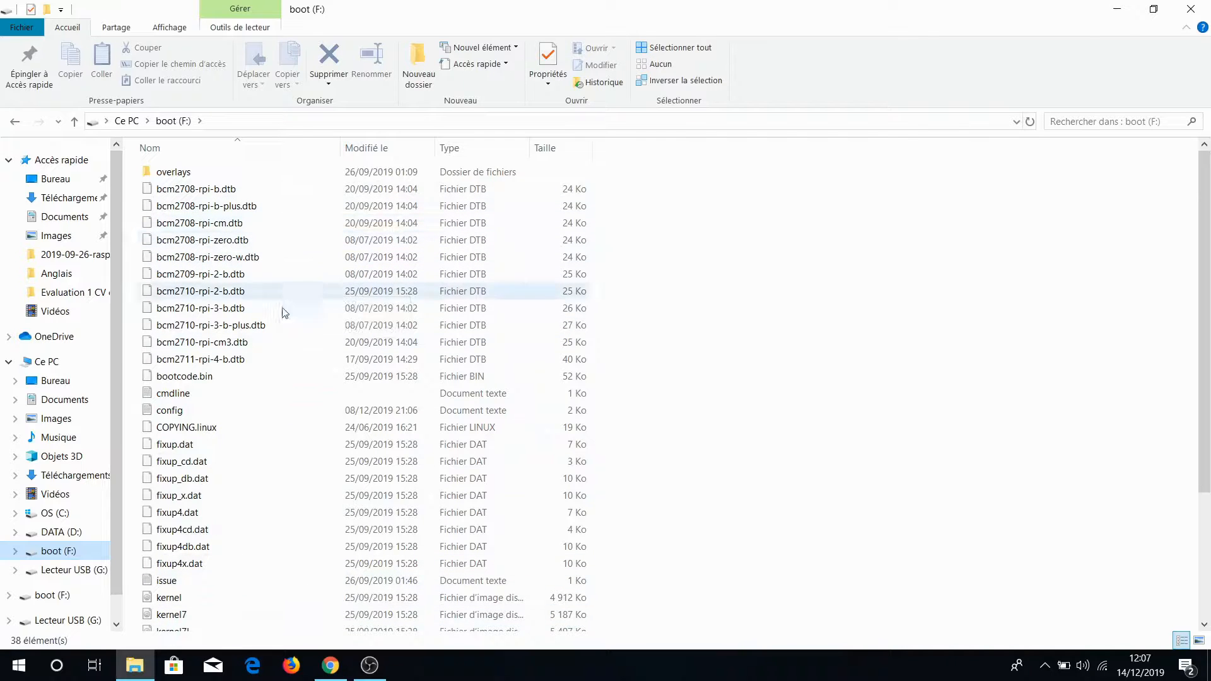
pyautogui.doubleClick(187, 411)
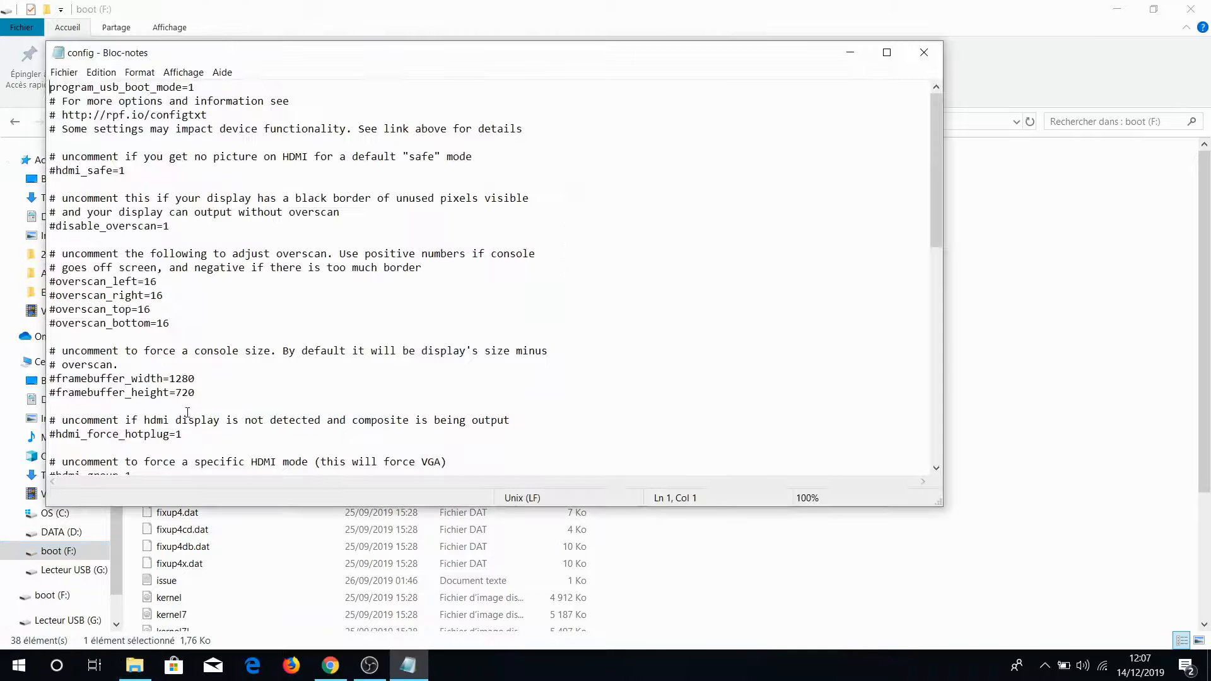
pyautogui.click(886, 53)
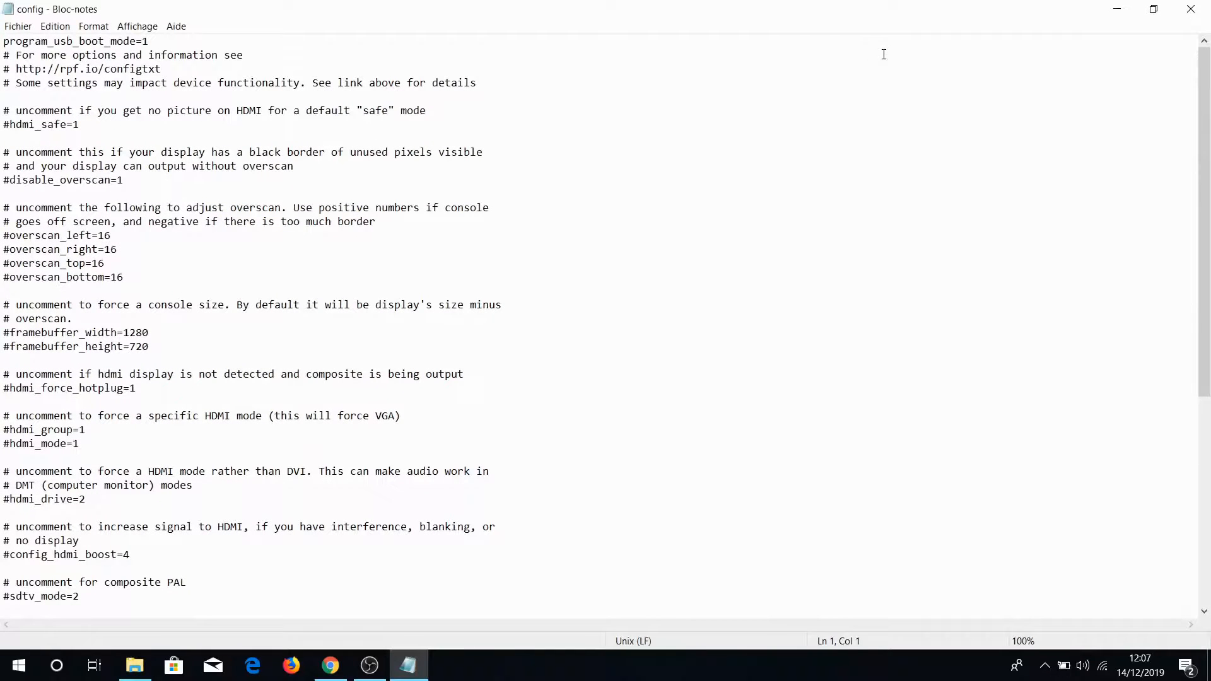
# Check that program_usb_boot_mode=1 is the first line of config, save the file, and close Notepad and File Explorer.
pyautogui.moveTo(1205, 145); pyautogui.dragTo(1192, 123)
pyautogui.moveTo(152, 41); pyautogui.dragTo(2, 45)
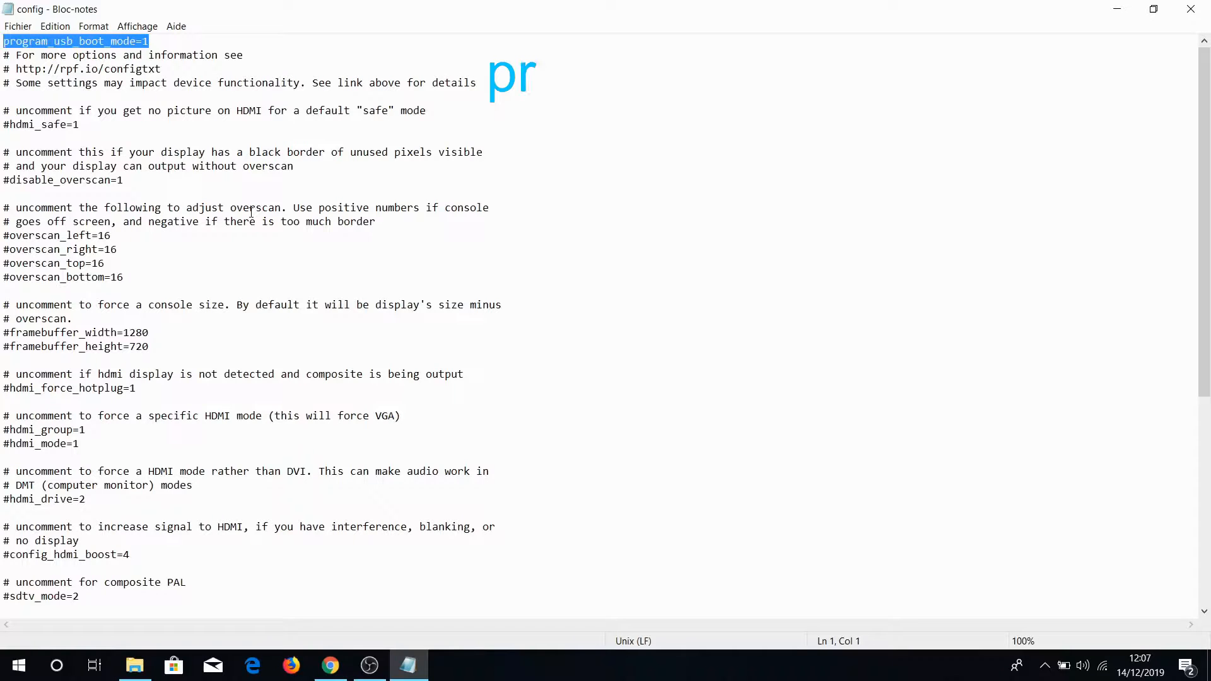
pyautogui.click(178, 44)
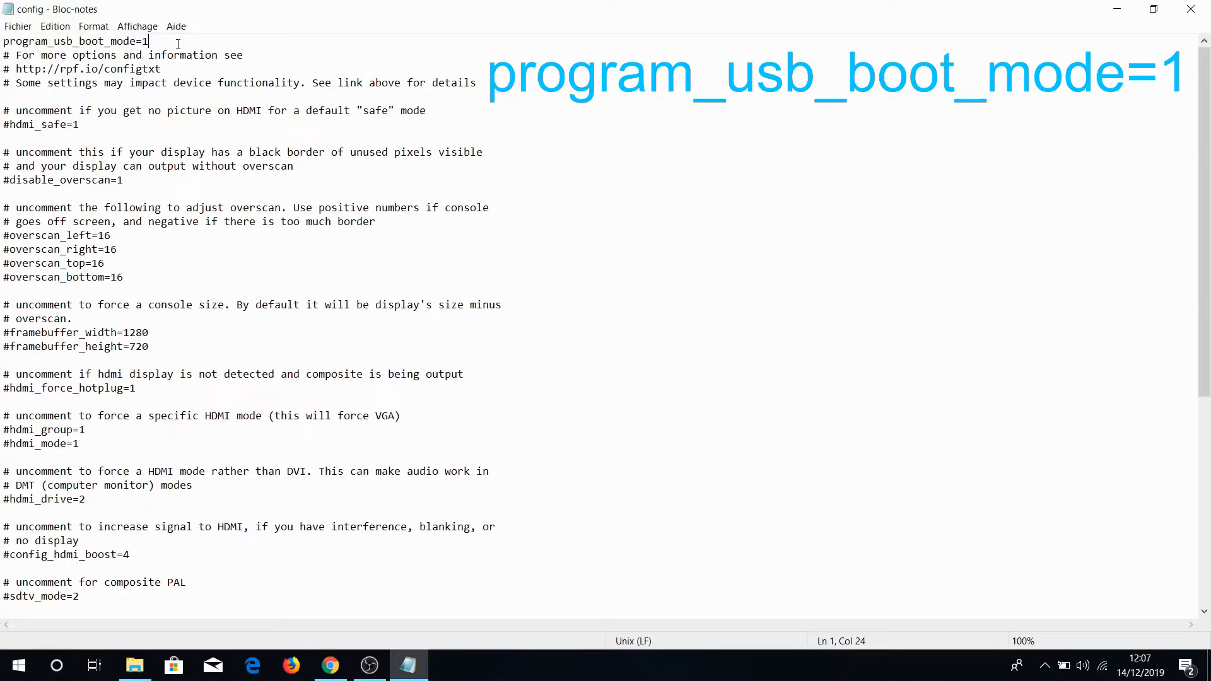
pyautogui.click(27, 30)
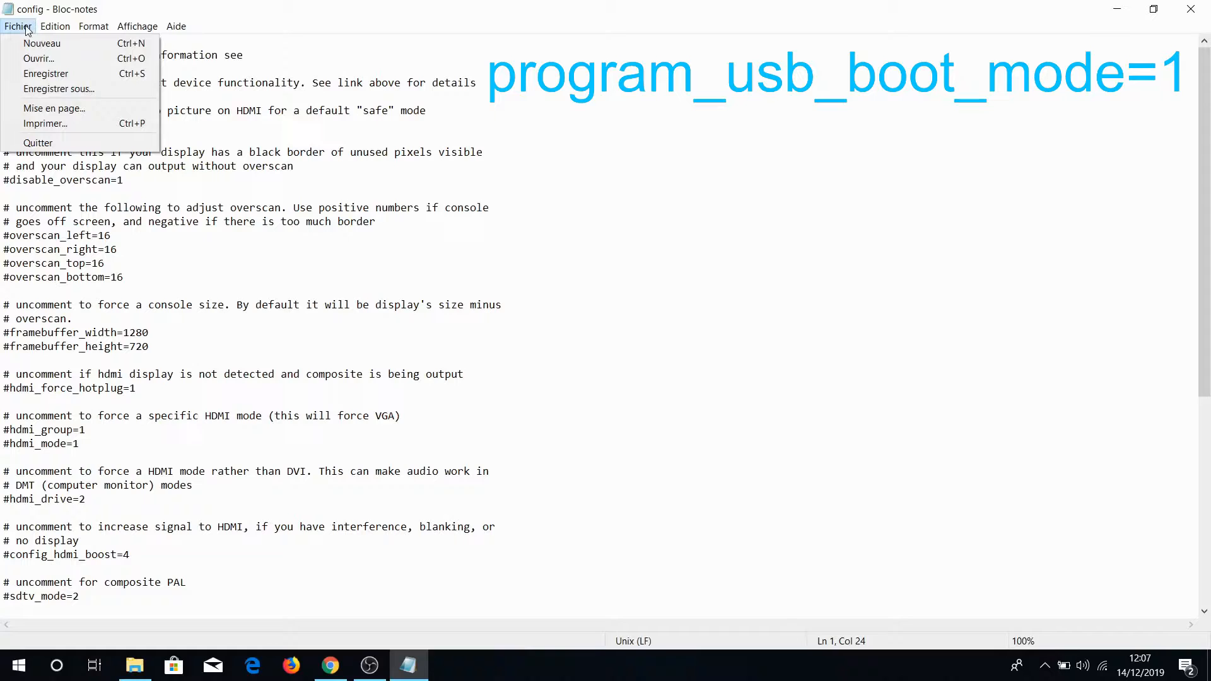
pyautogui.click(41, 74)
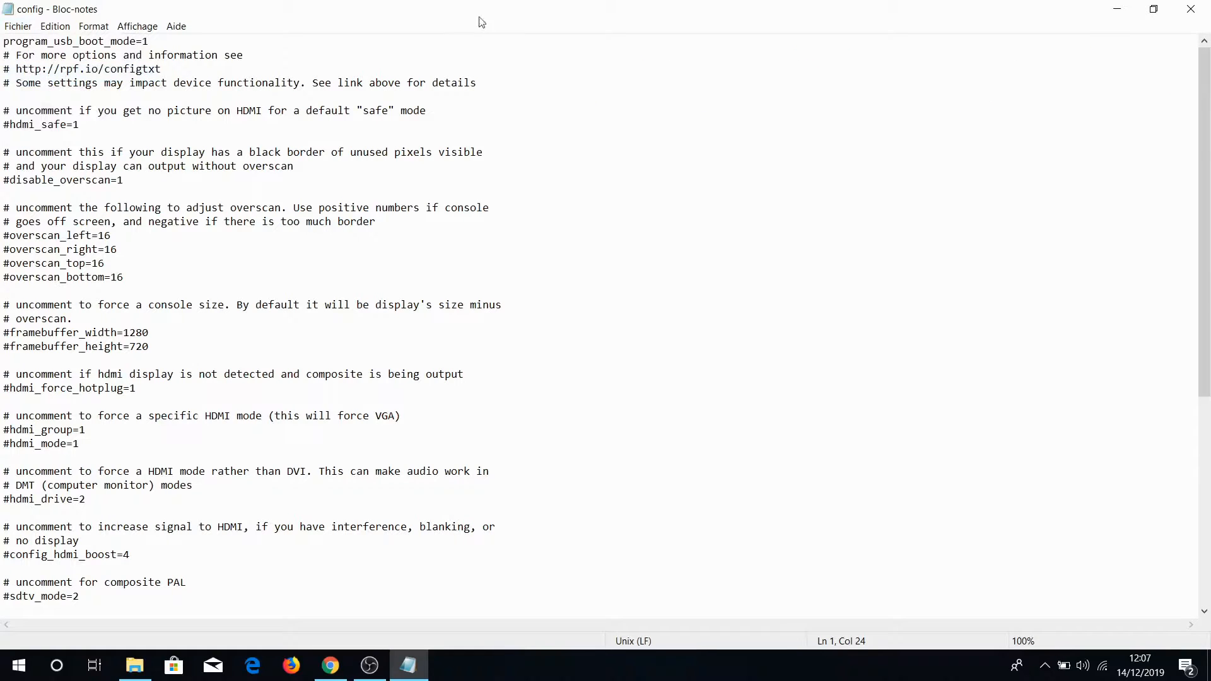
pyautogui.click(1191, 9)
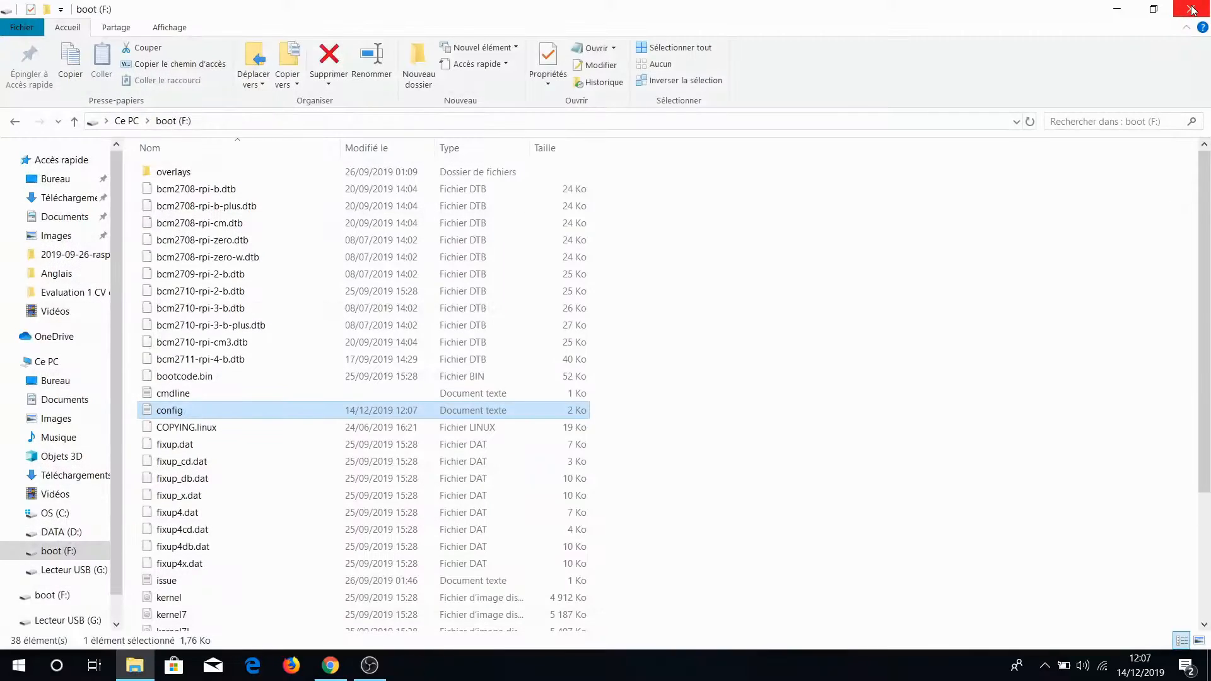
pyautogui.click(1193, 10)
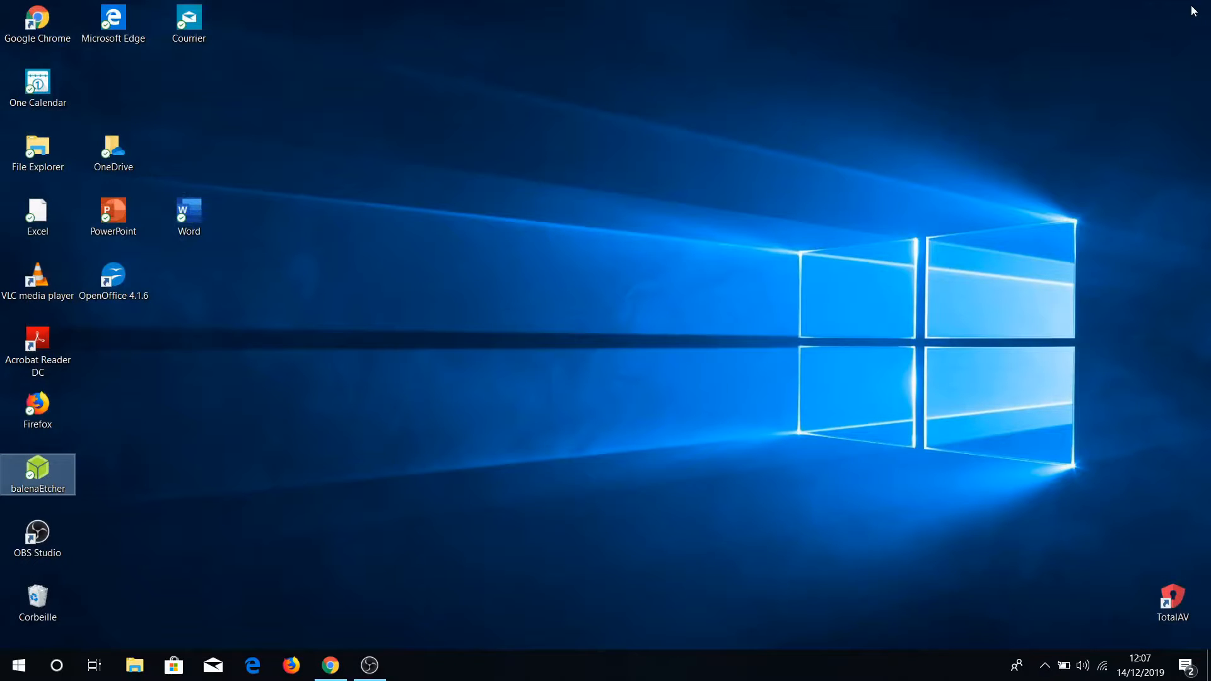